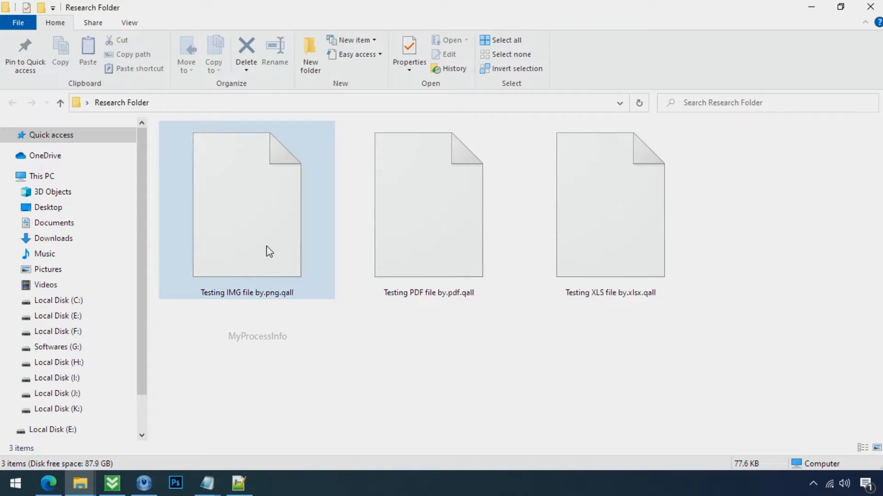
Remove the .qall extension so the image file is named Testing IMG file by.png, and open it to check whether it displays.
left_click(265, 248)
left_click(288, 294)
left_click_drag(279, 294, 298, 294)
key("BackSpace")
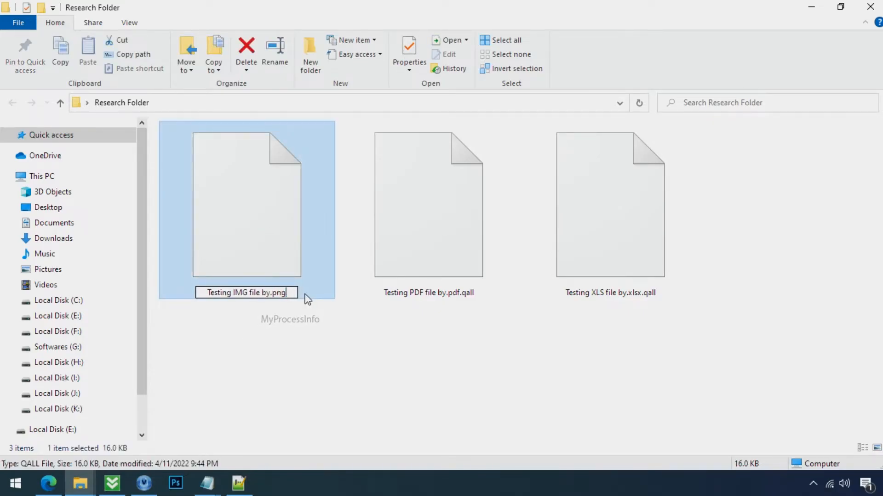
key("Return")
left_click(491, 247)
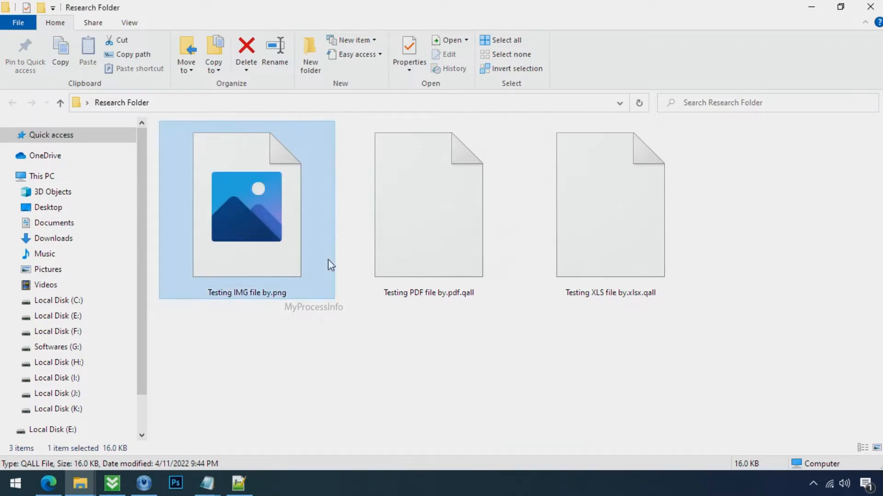
double_click(310, 252)
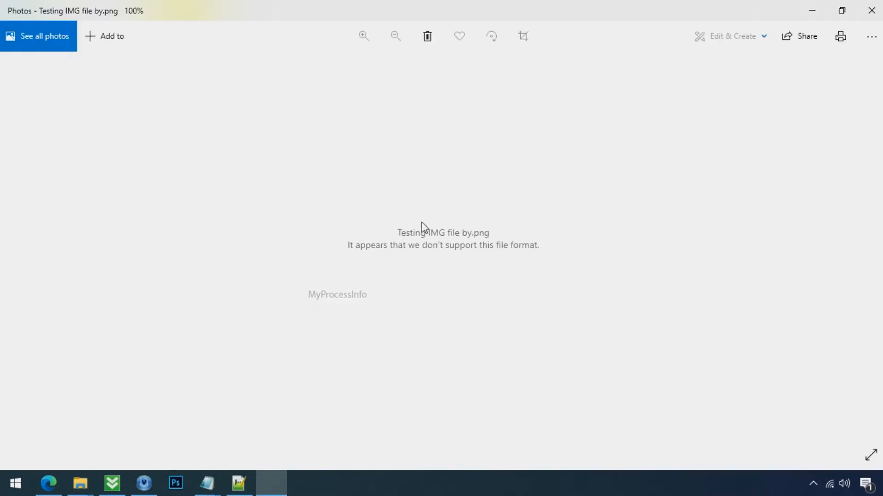
left_click(872, 11)
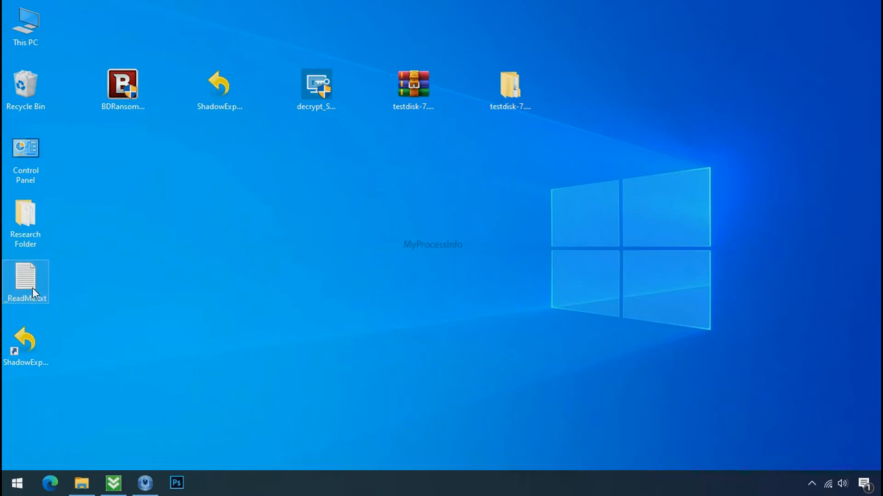
Open the ransom note _ReadMe.txt from the desktop and examine its contact e-mails, personal ID and opening text.
double_click(32, 288)
scroll(271, 240, "down", 7)
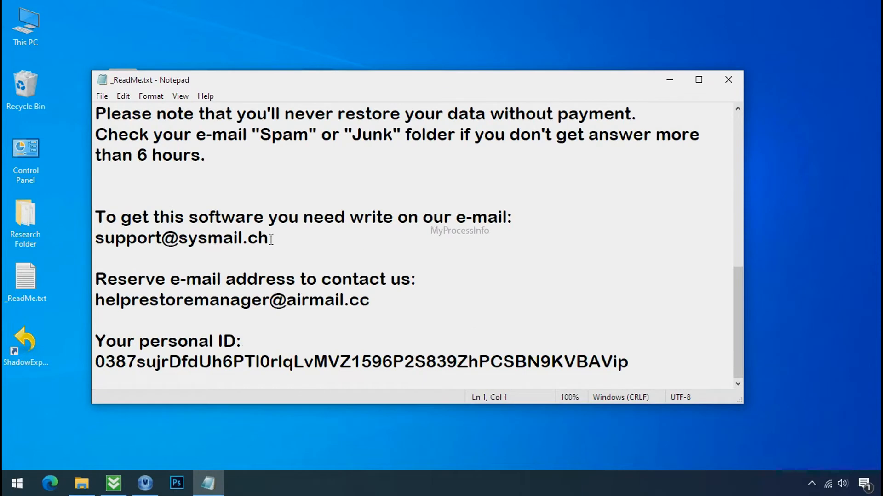
double_click(237, 244)
double_click(220, 298)
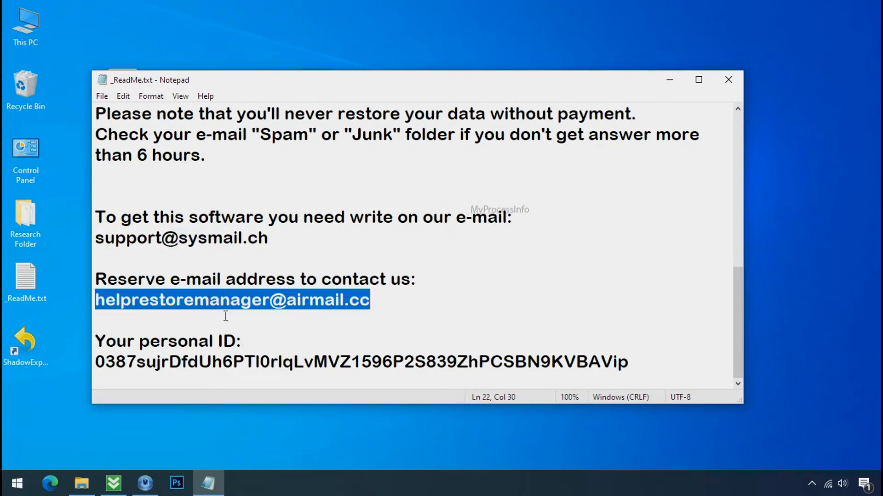
double_click(227, 363)
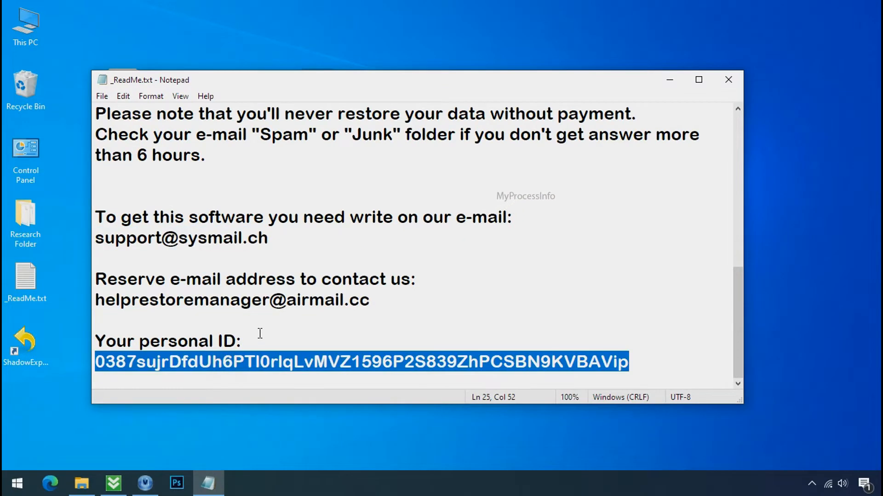
scroll(260, 334, "up", 7)
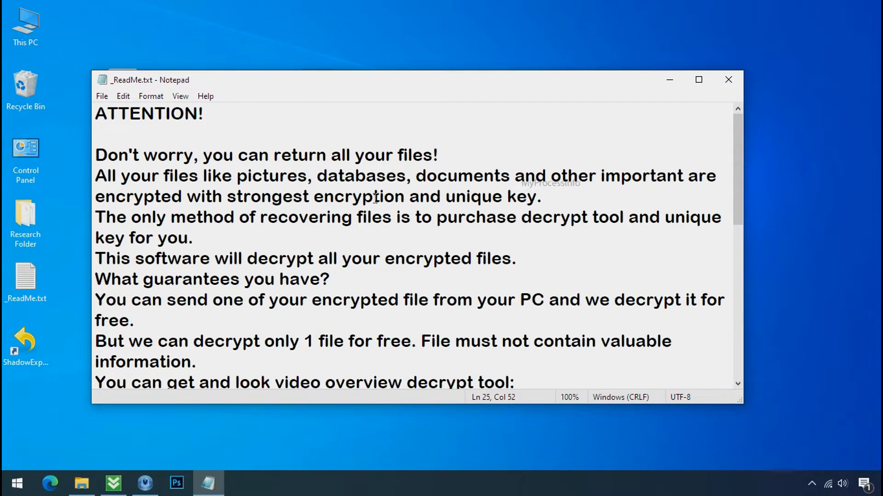
left_click(728, 82)
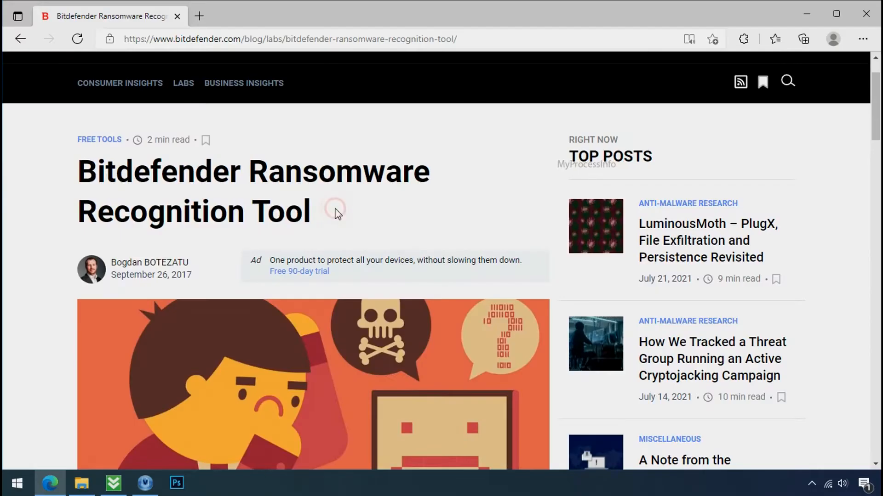
Download BDRansomRecognitionTool.exe from the Bitdefender article, and launch the tool from the desktop with its license agreement accepted.
scroll(339, 214, "down", 10)
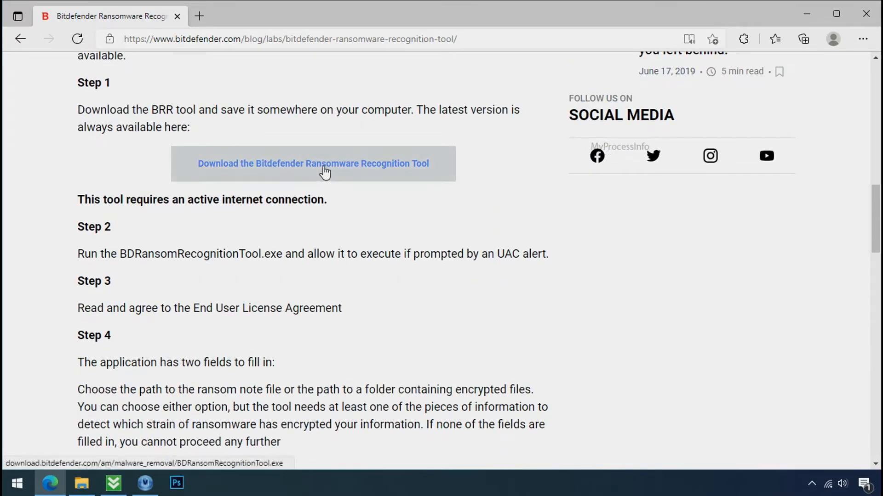
left_click(325, 174)
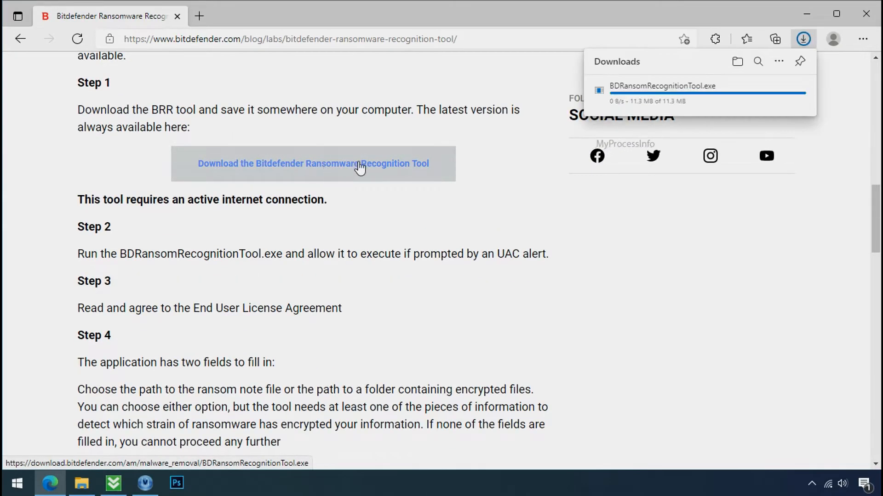
left_click(876, 6)
double_click(125, 91)
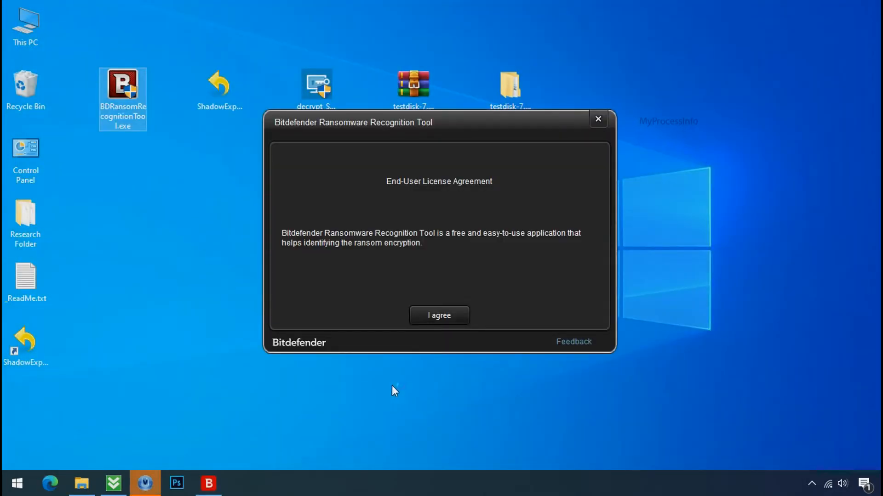
left_click(439, 318)
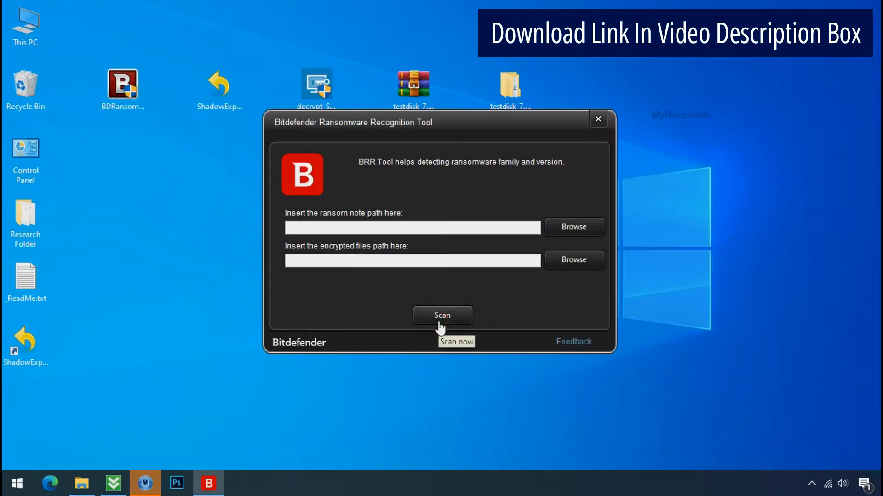
Scan the desktop ransom note _ReadMe.txt to identify the ransomware family, then close the recognition tool.
left_click(574, 230)
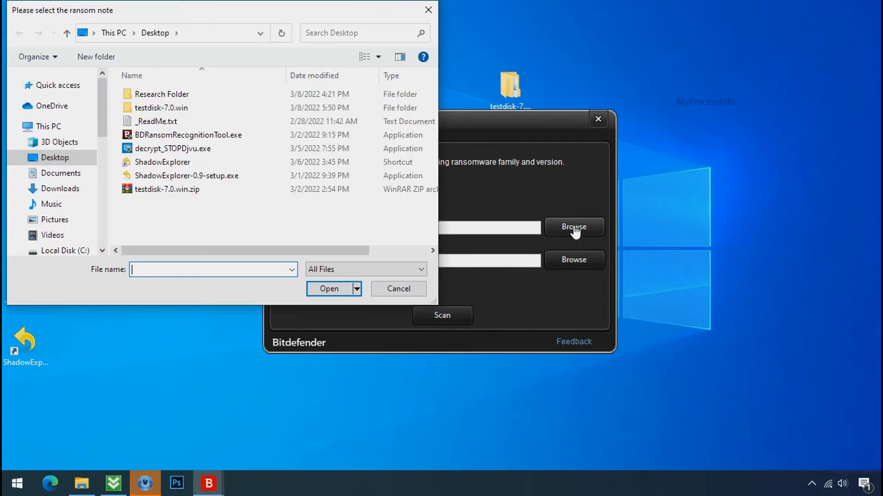
left_click(165, 121)
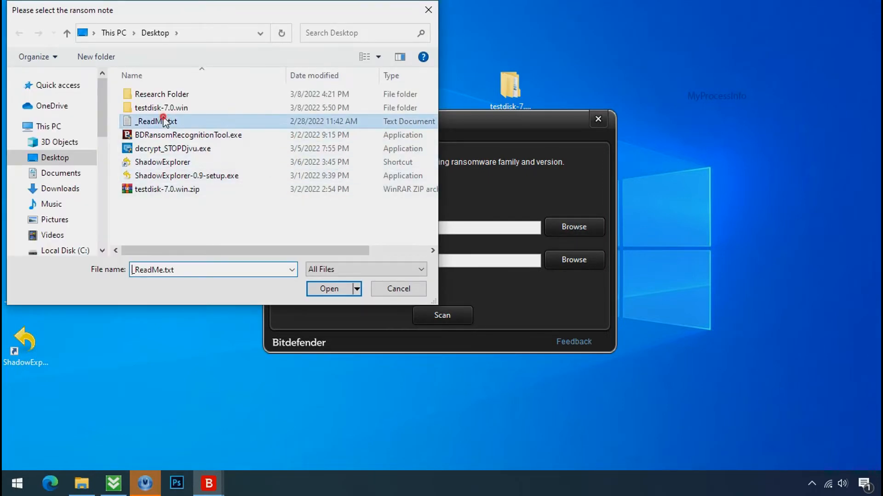
double_click(164, 122)
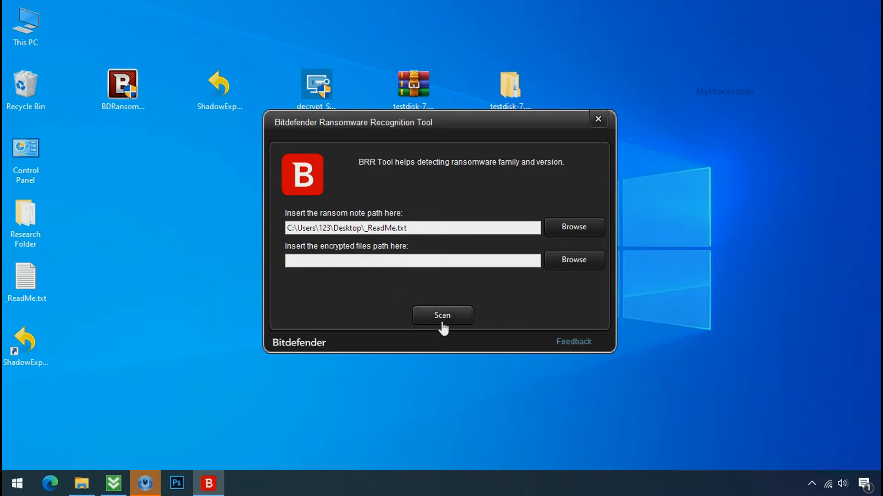
left_click(442, 324)
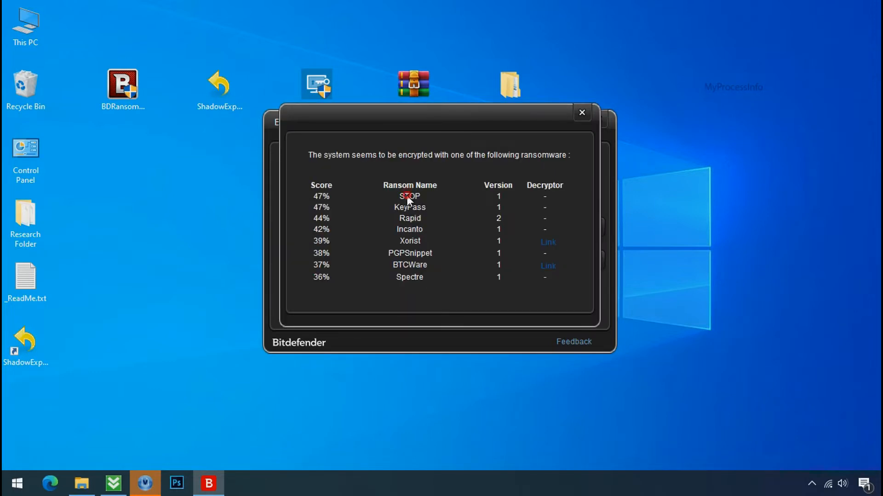
left_click(582, 113)
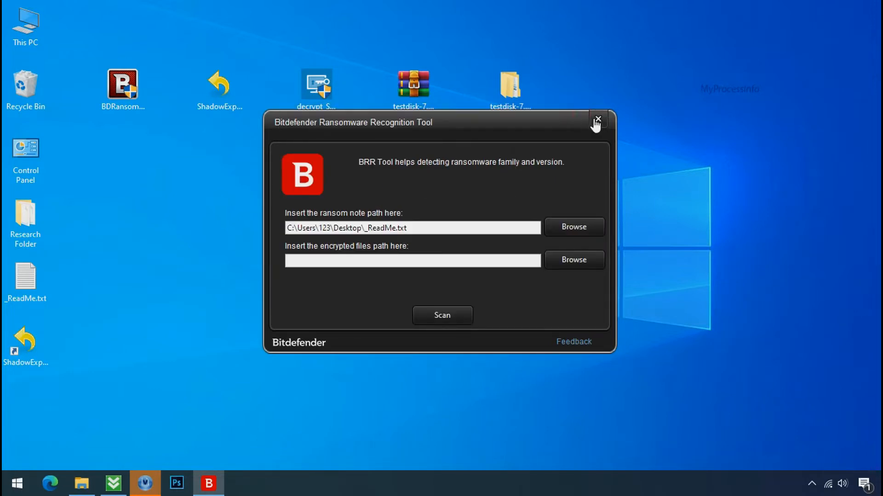
left_click(597, 120)
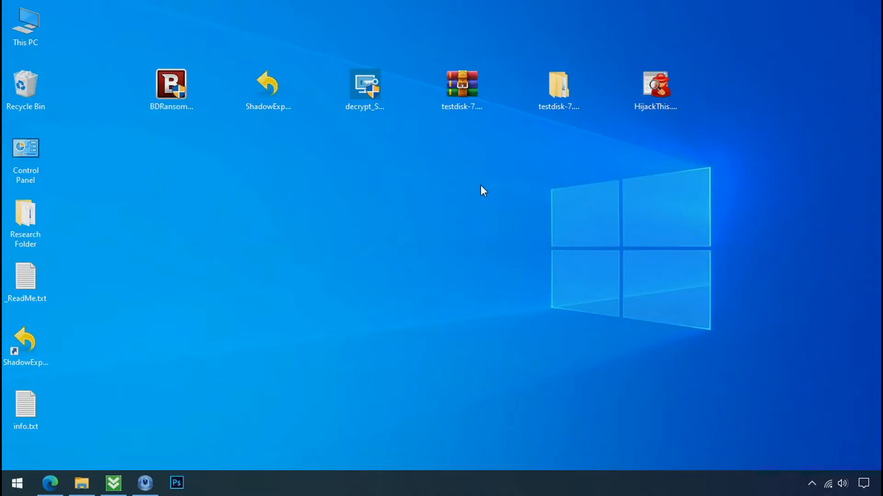
Go to the %LOCALAPPDATA% folder and open its subfolder 81a1k05d-1a41-6523-5ad4xe45ff5ew0.
left_click(6, 494)
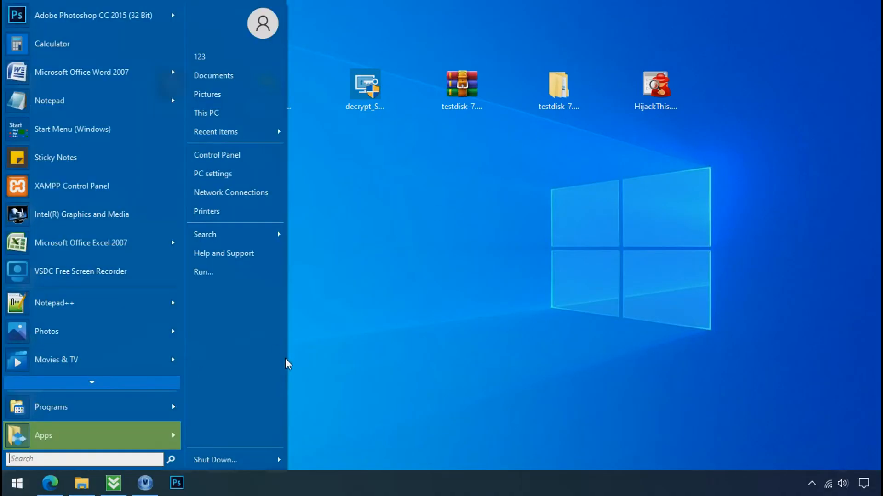
type("%")
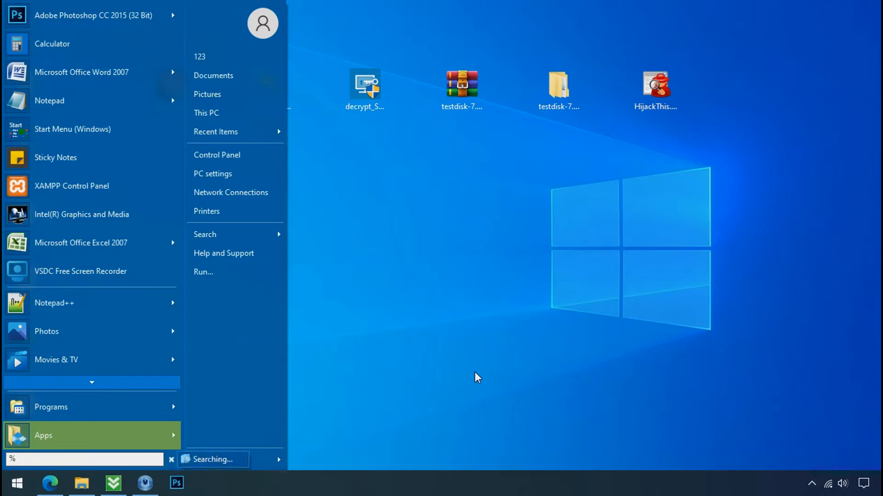
type("LOCALAPPDATA%")
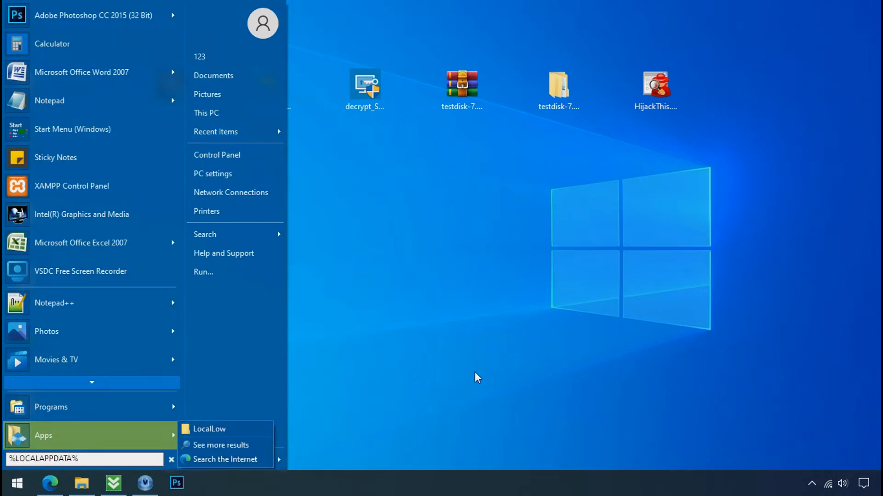
key("Return")
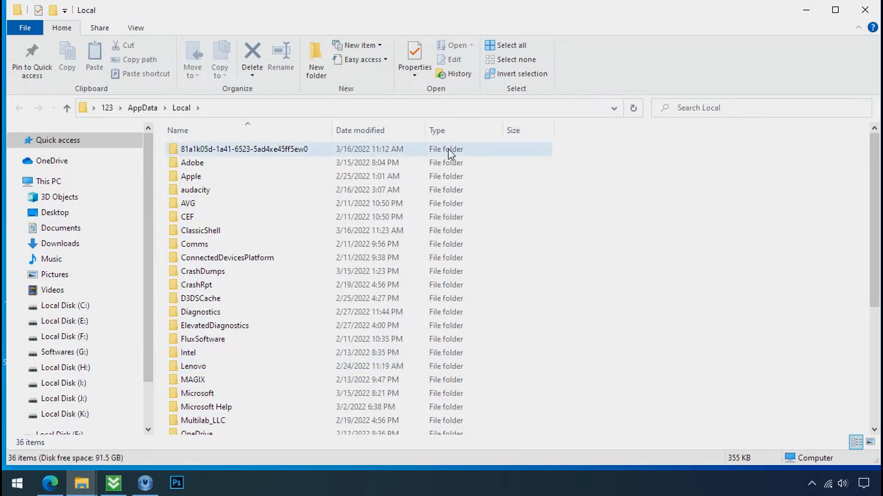
left_click(533, 155)
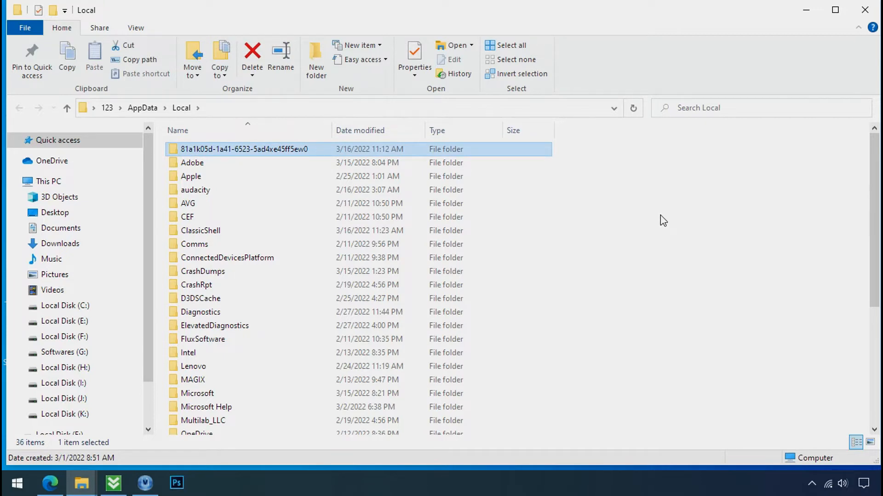
double_click(238, 151)
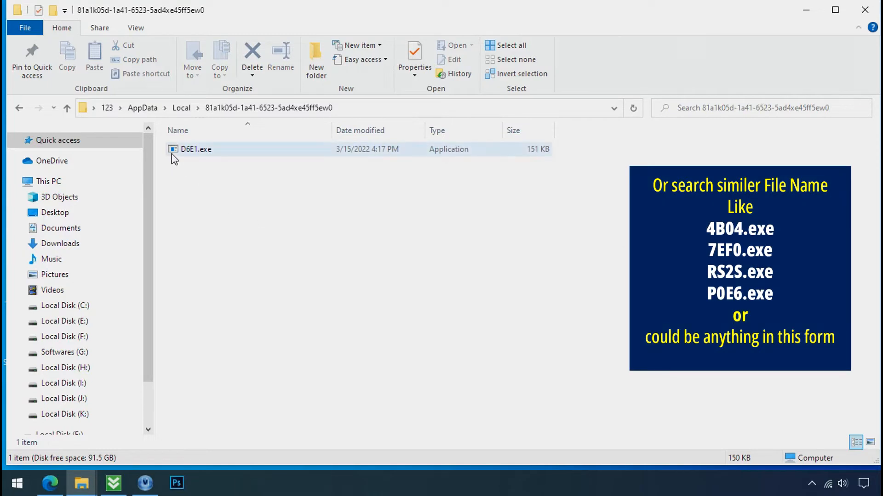
Try to delete D6E1.exe from this folder, retrying several times before closing the folder window.
left_click(175, 152)
right_click(197, 150)
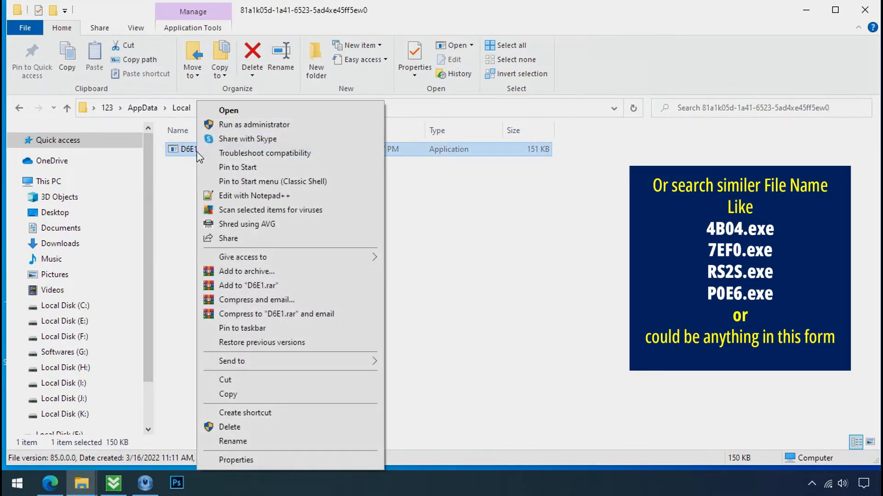
left_click(273, 427)
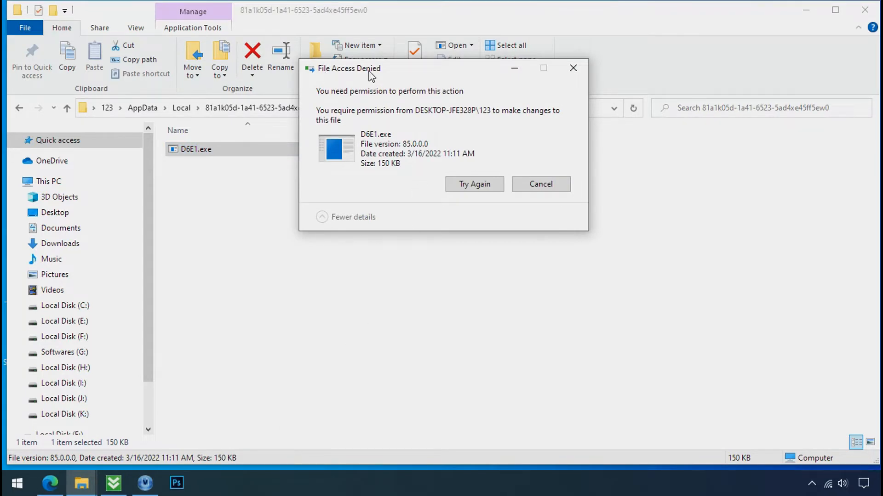
left_click(474, 186)
left_click(474, 187)
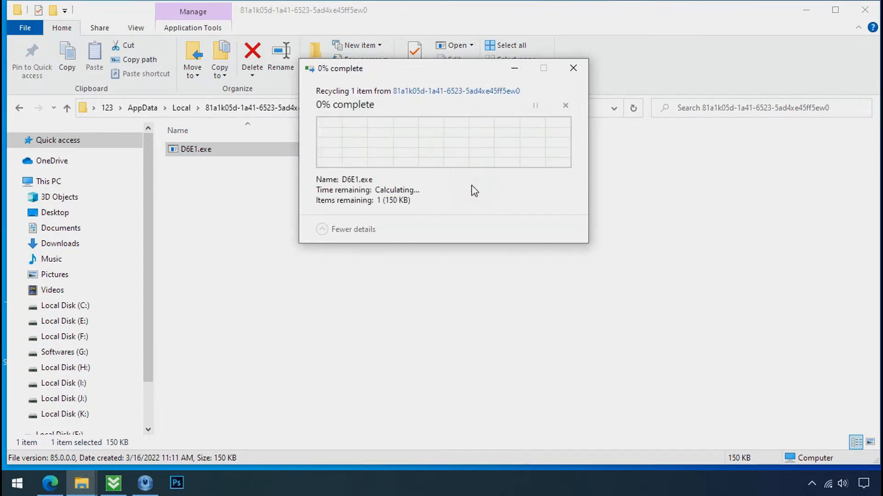
left_click(474, 186)
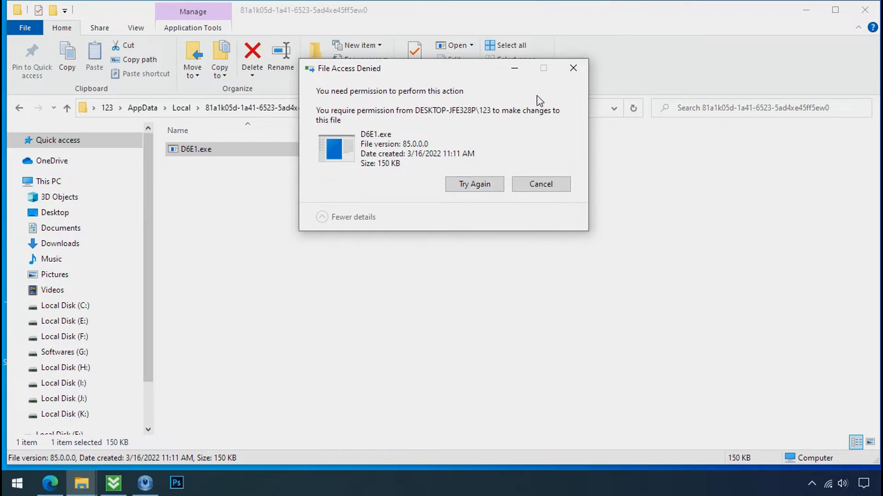
left_click(573, 67)
left_click(865, 9)
Find the running D6E1.exe (32 bit) processes in Task Manager and open the file location of the first one.
right_click(666, 479)
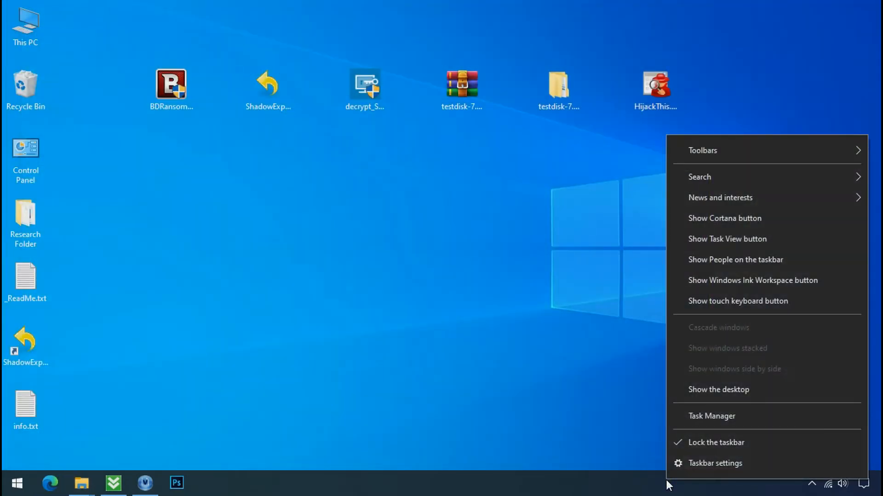
left_click(682, 418)
scroll(269, 184, "down", 1)
scroll(269, 185, "down", 4)
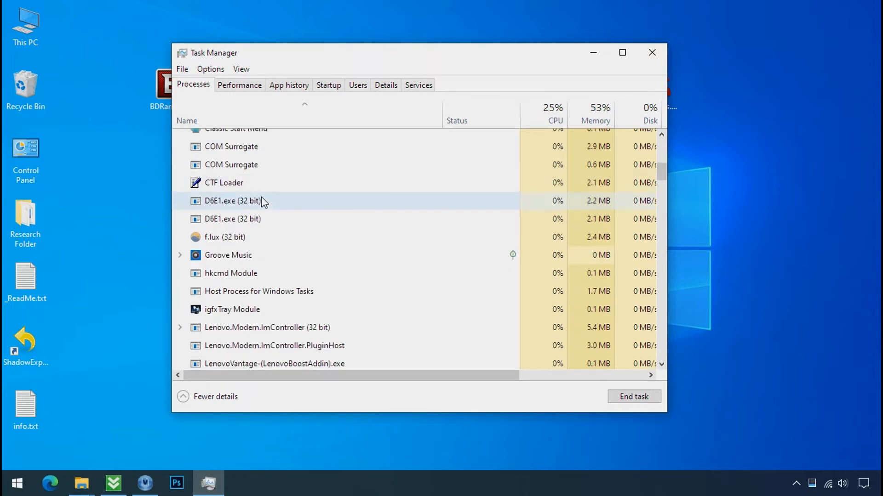
left_click(256, 219)
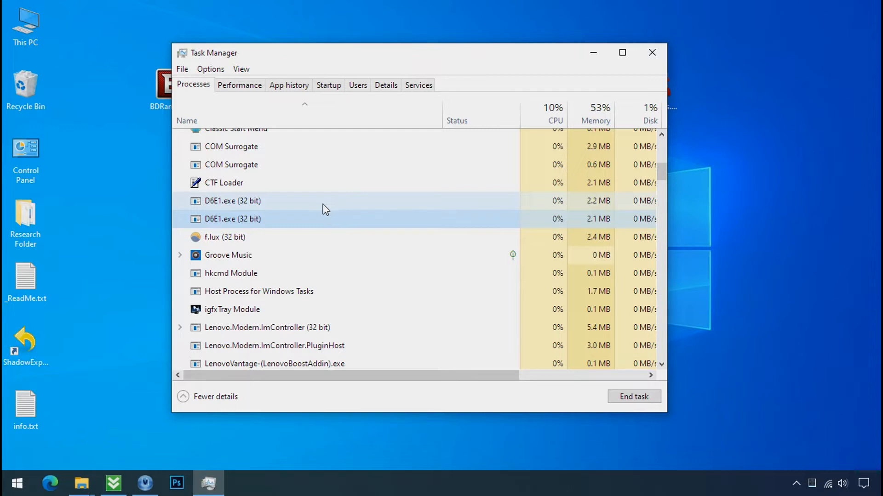
left_click(265, 204)
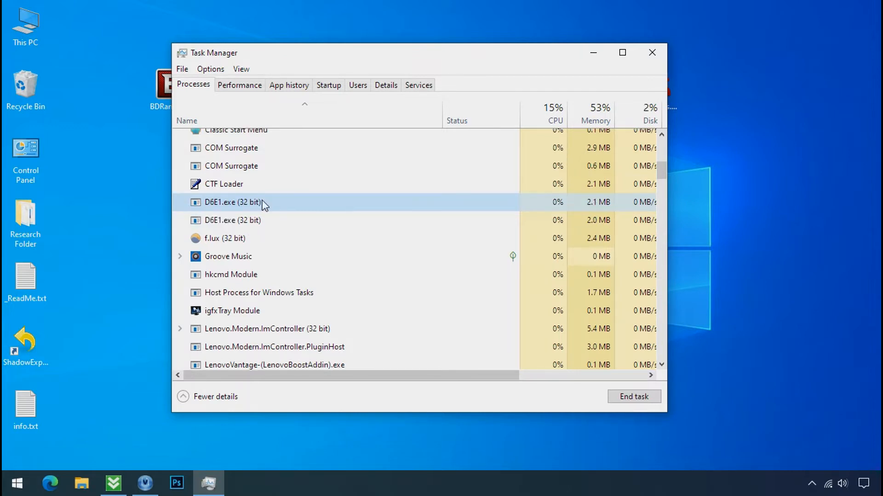
right_click(264, 202)
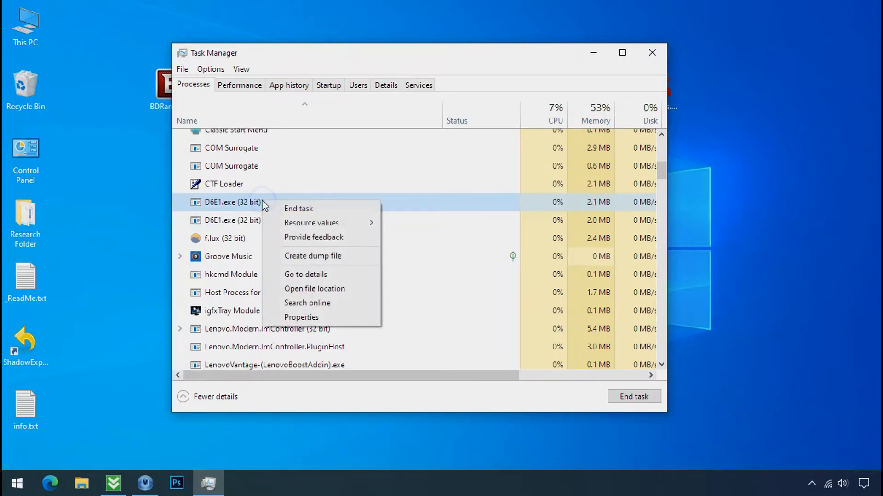
left_click(297, 289)
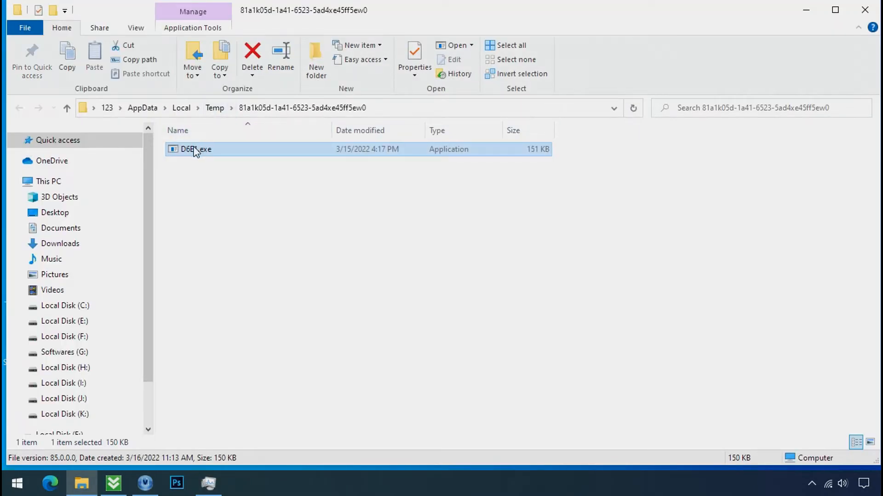
Open the file location of the second D6E1.exe (32 bit) process and minimize both folder windows.
left_click(805, 10)
right_click(277, 239)
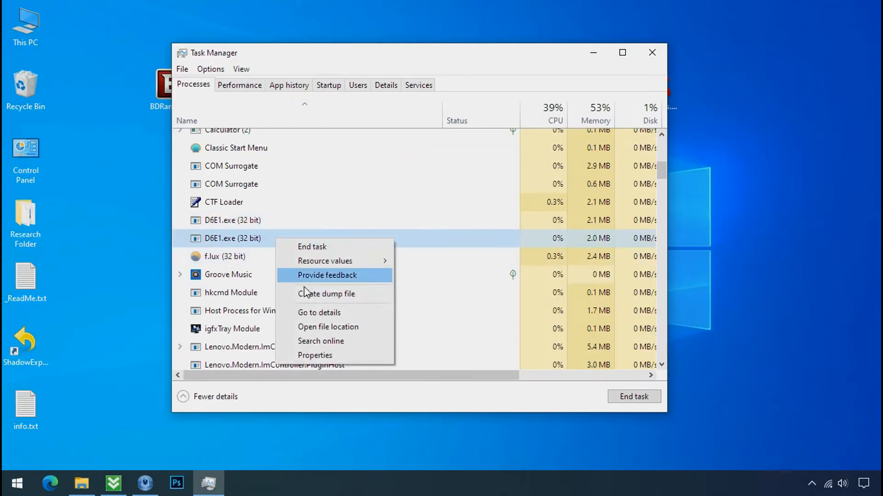
left_click(324, 327)
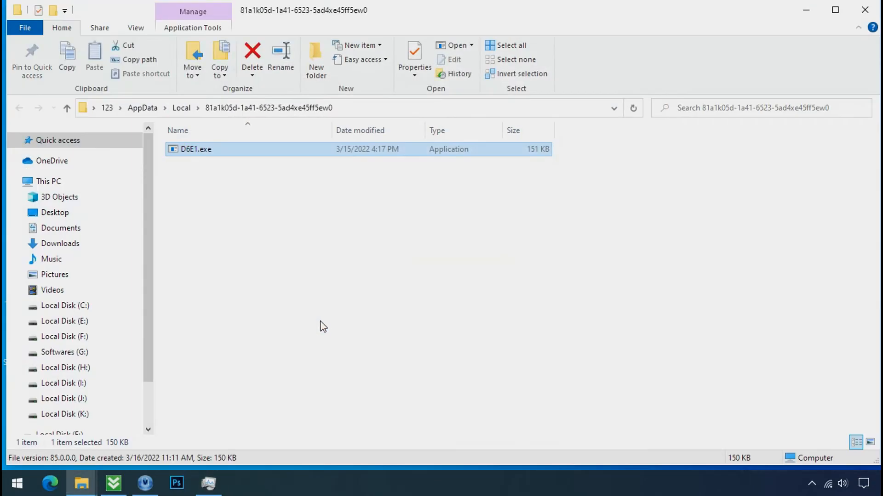
left_click(197, 162)
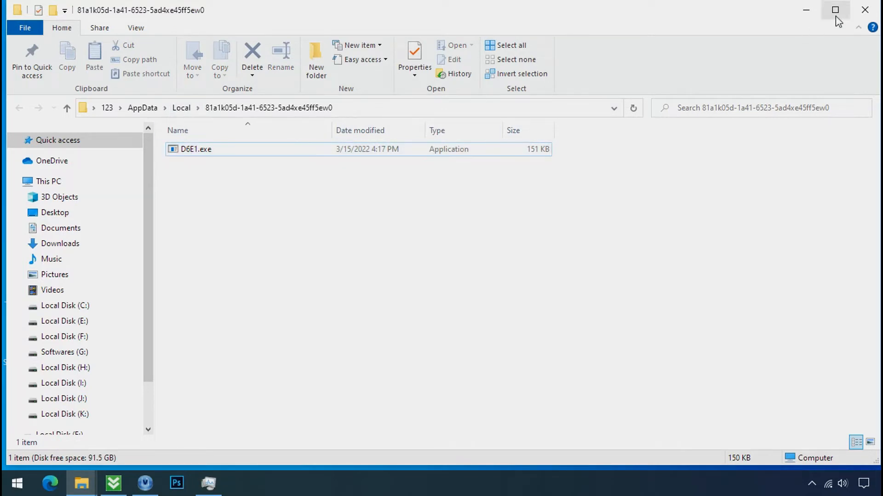
left_click(806, 10)
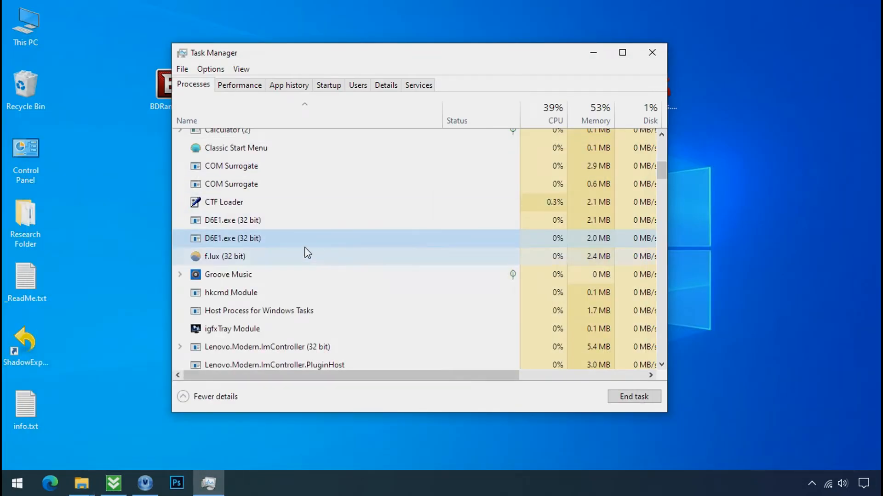
End both D6E1.exe (32 bit) processes in Task Manager.
right_click(258, 223)
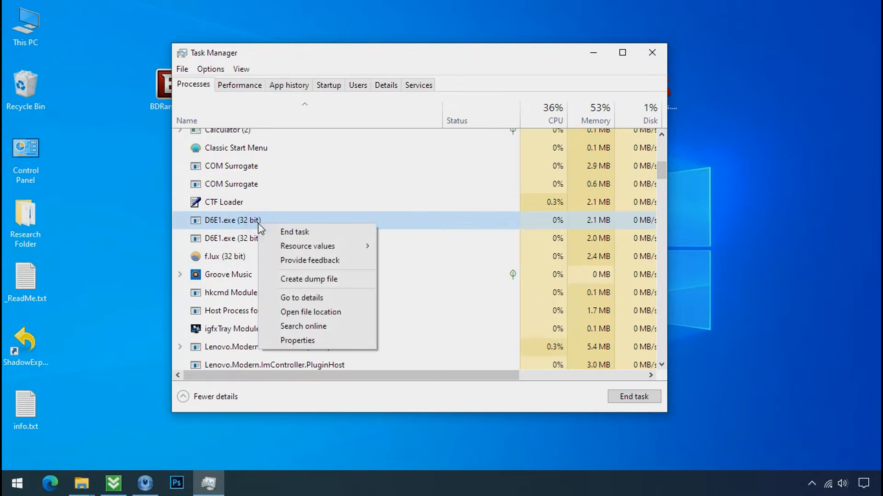
left_click(277, 233)
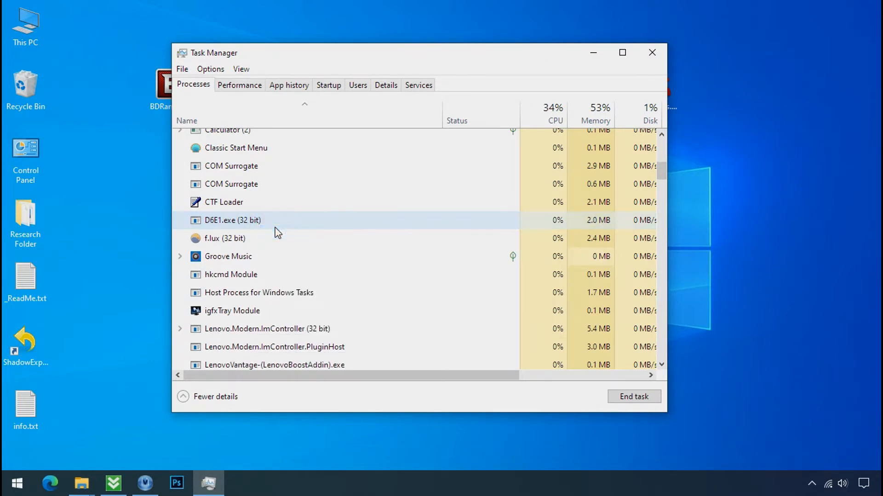
right_click(262, 225)
left_click(275, 229)
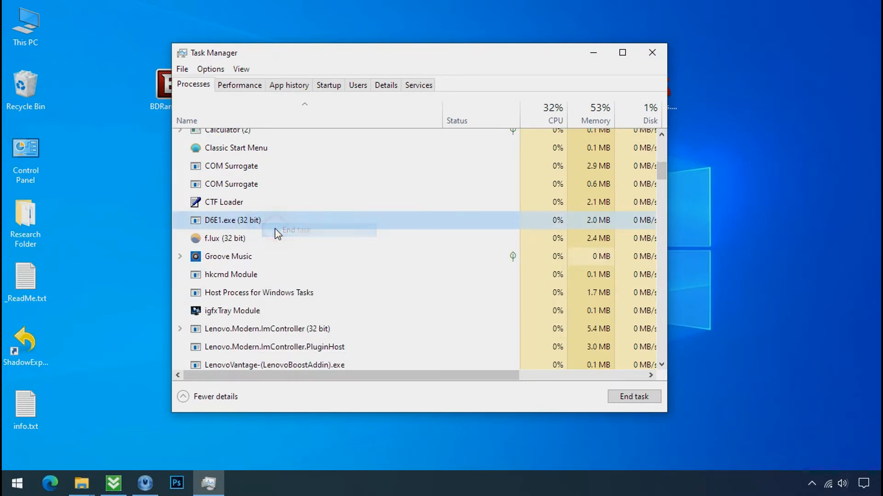
Disable the D6E1.exe startup entry and close Task Manager.
left_click(329, 85)
left_click(299, 225)
right_click(299, 226)
left_click(317, 232)
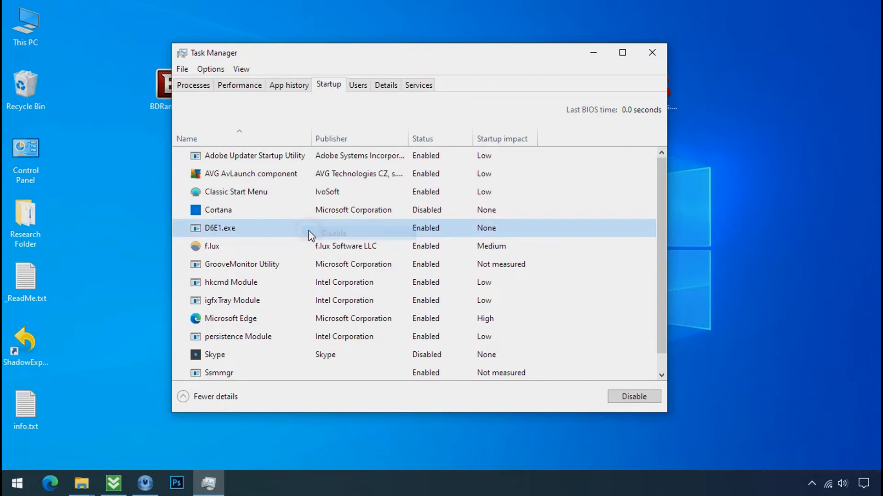
left_click(645, 54)
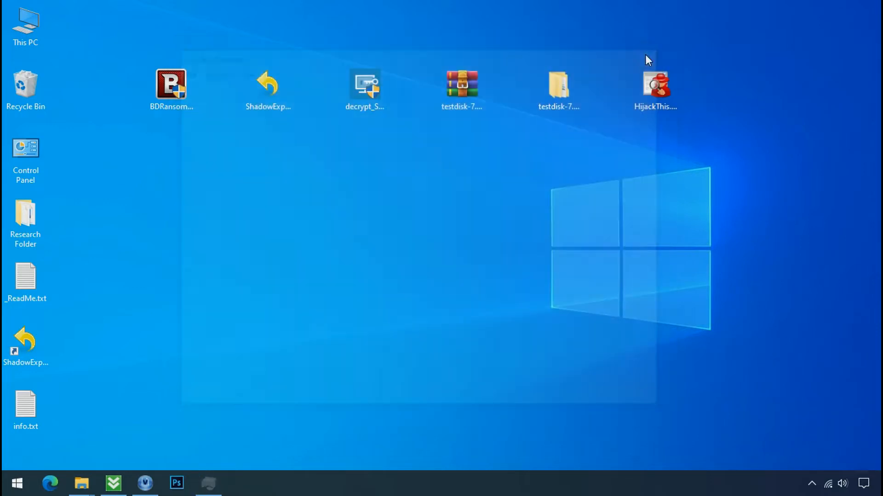
Bring back the window of the folder 81a1k05d-1a41-6523-5ad4xe45ff5ew0 located directly under AppData\Local.
left_click(83, 487)
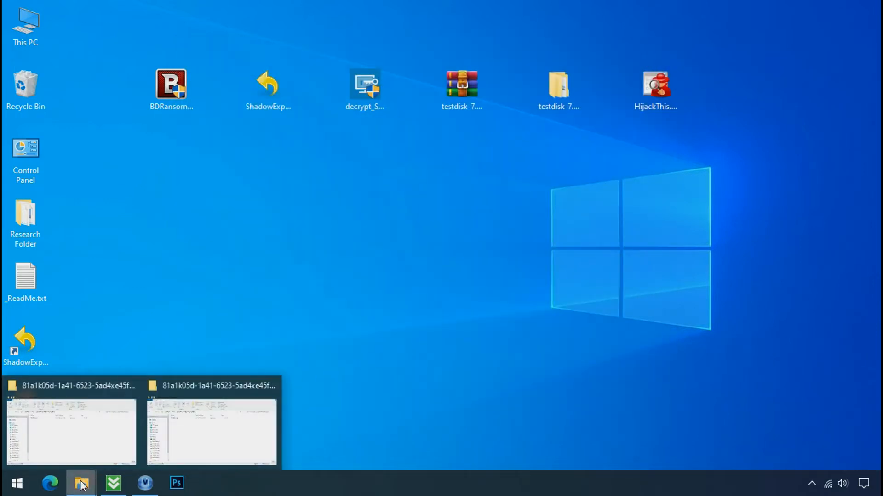
left_click(95, 445)
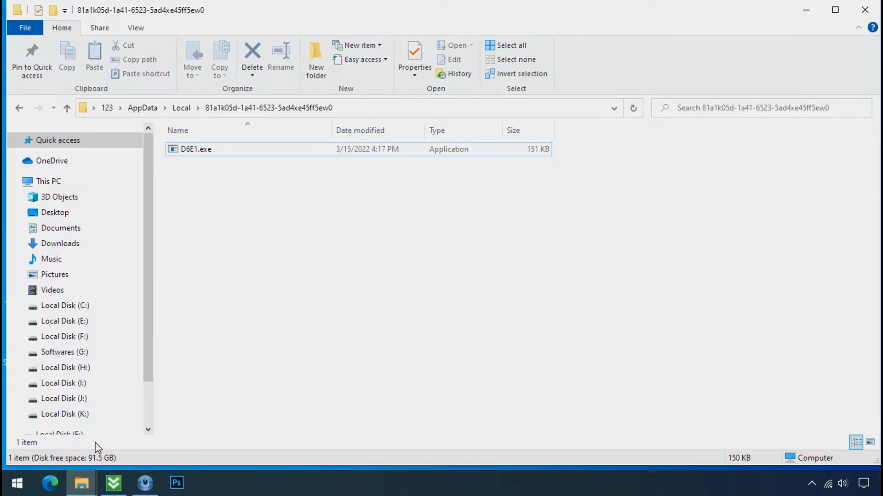
Try to delete D6E1.exe from this folder, retrying twice before dismissing the deletion.
left_click(228, 154)
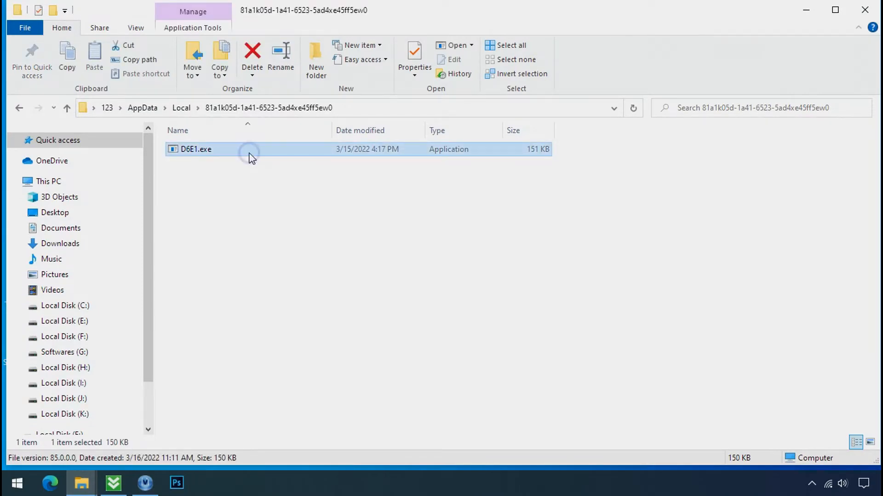
right_click(247, 152)
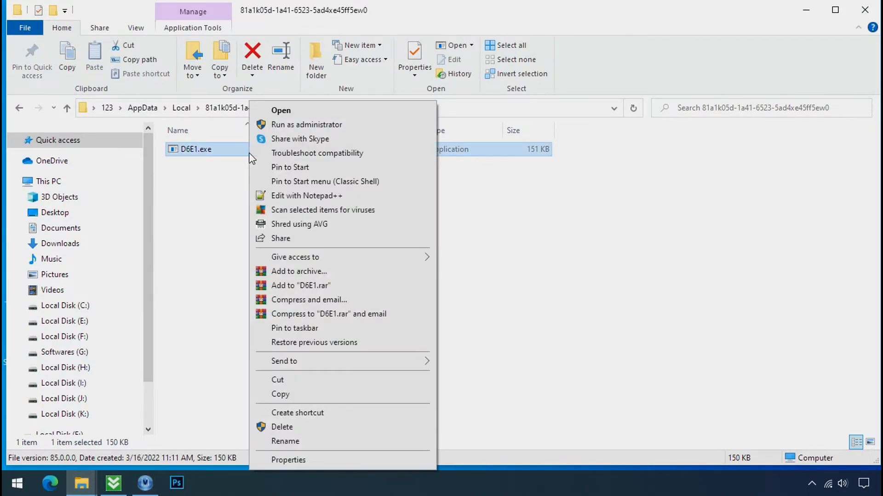
left_click(286, 428)
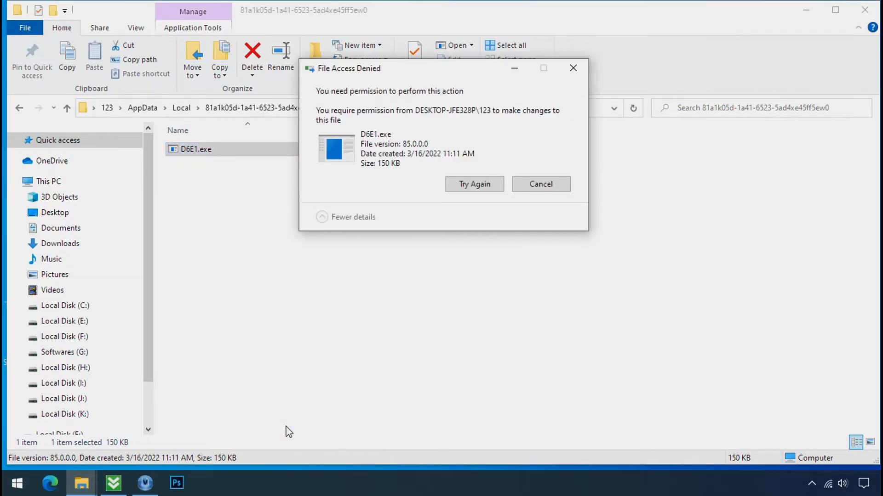
left_click(475, 186)
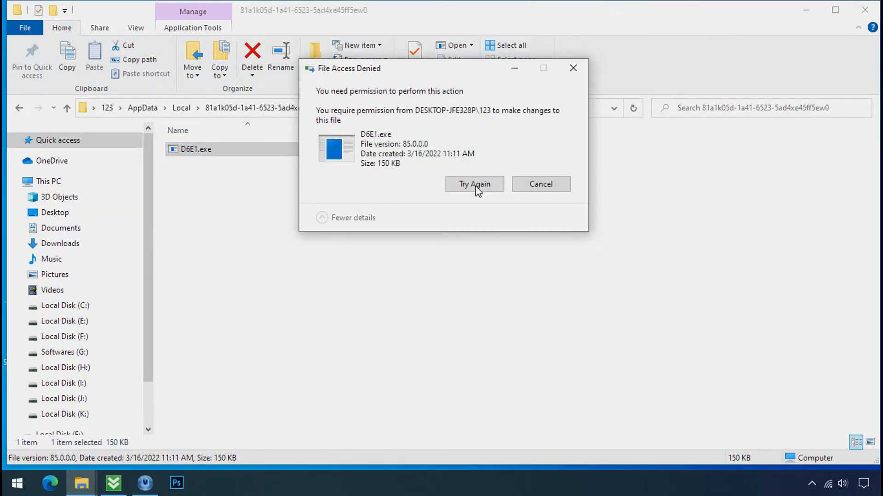
left_click(476, 184)
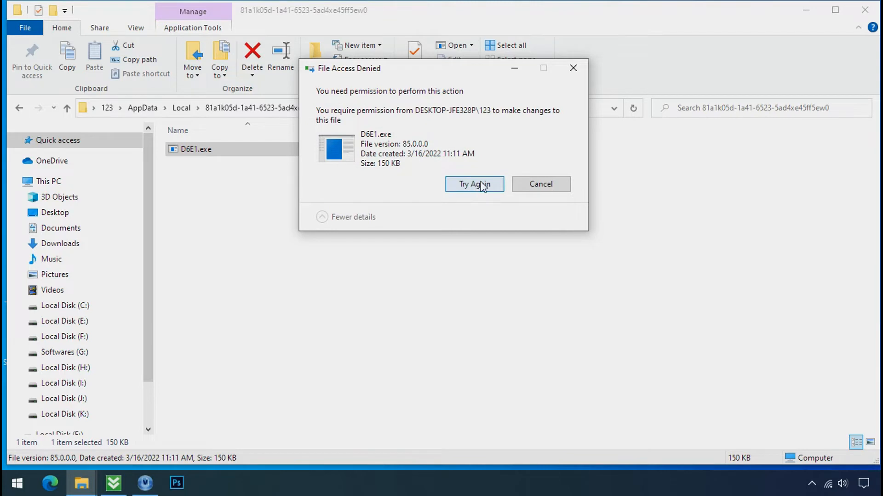
left_click(573, 68)
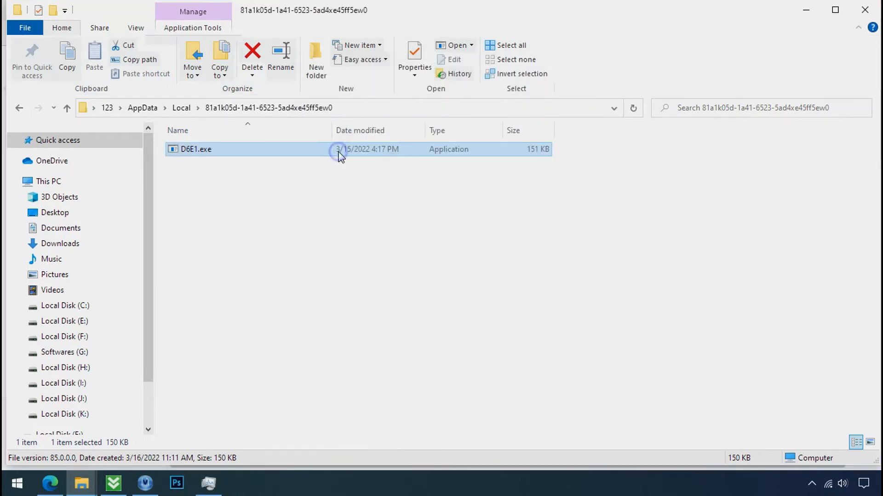
Disable inheritance in the advanced security settings of D6E1.exe, converting inherited permissions into explicit permissions.
right_click(339, 151)
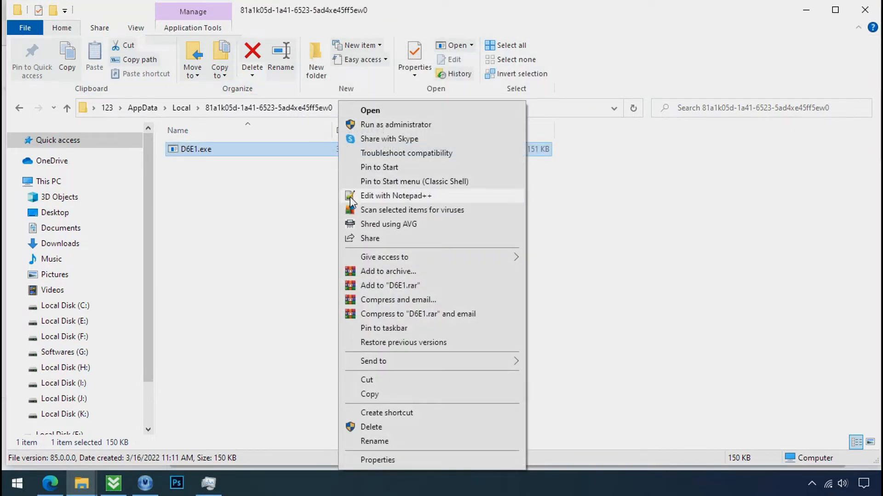
left_click(379, 462)
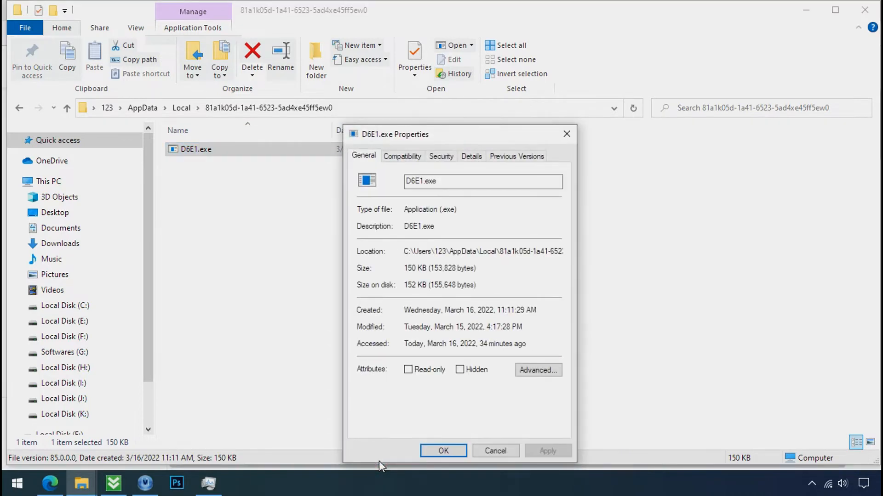
left_click(432, 160)
left_click(527, 412)
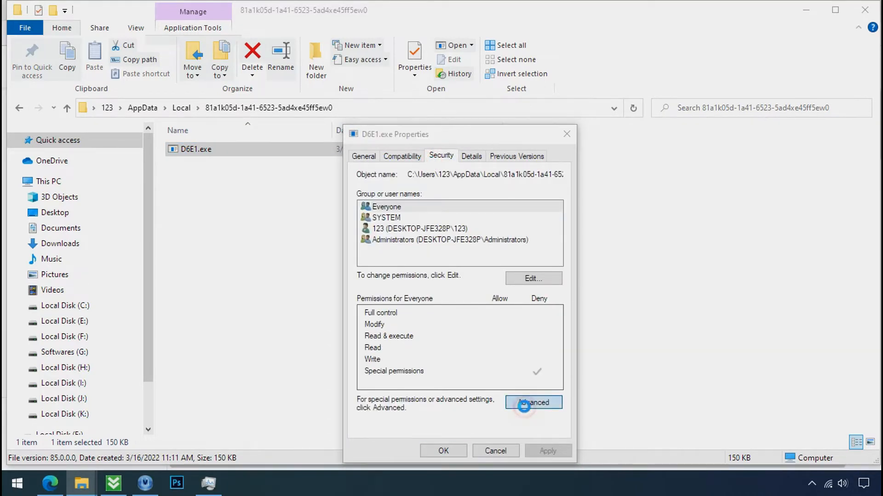
left_click(286, 219)
left_click(255, 363)
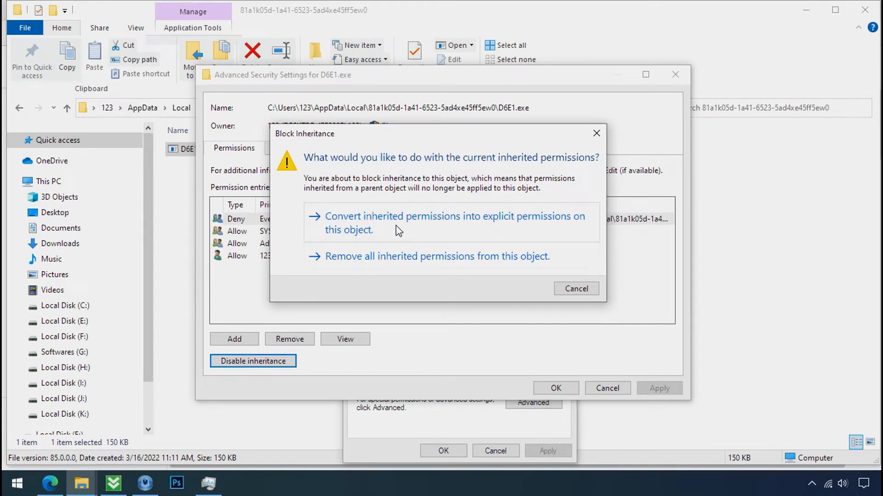
left_click(398, 232)
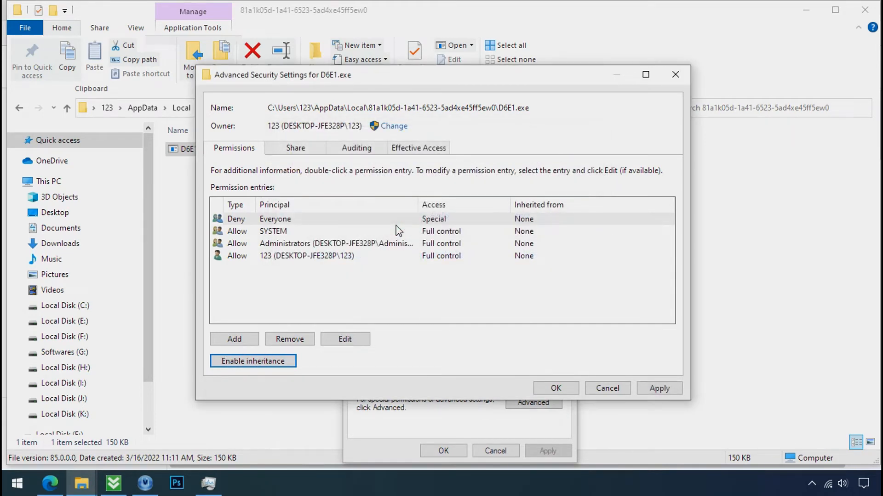
Remove the Deny permission entry for Everyone from D6E1.exe, apply the change and close its security and properties dialogs.
left_click(382, 214)
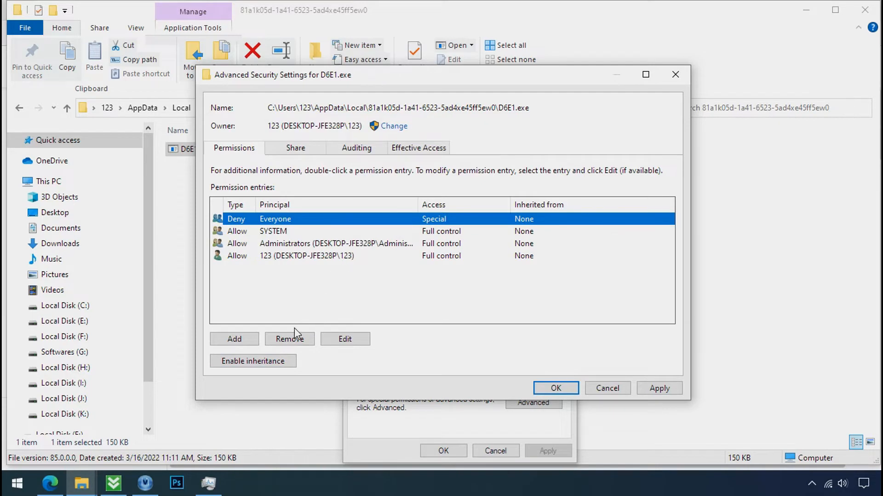
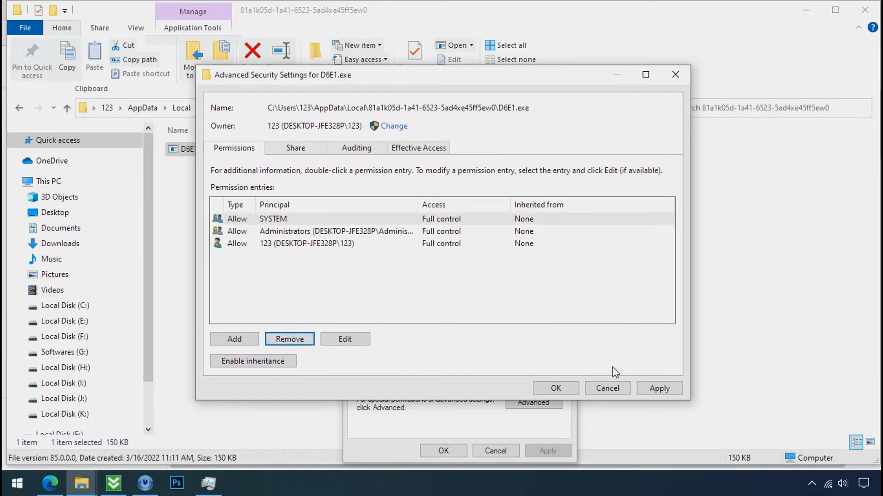
left_click(656, 389)
left_click(567, 389)
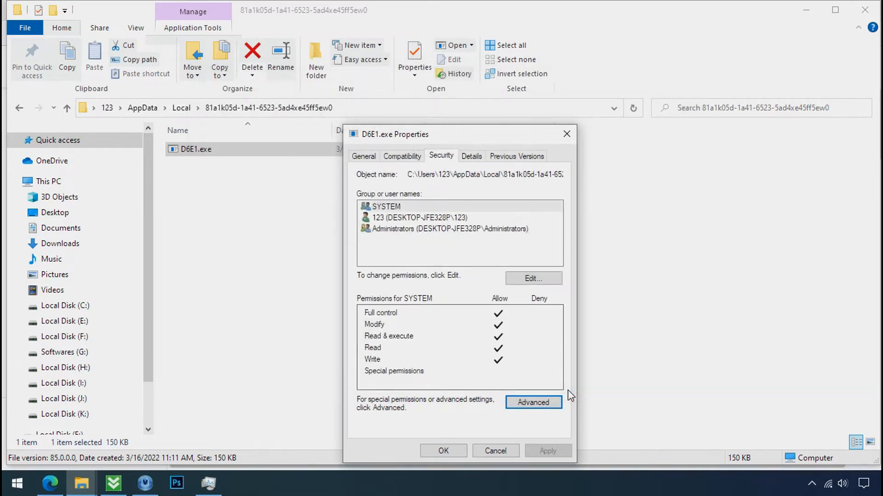
left_click(460, 451)
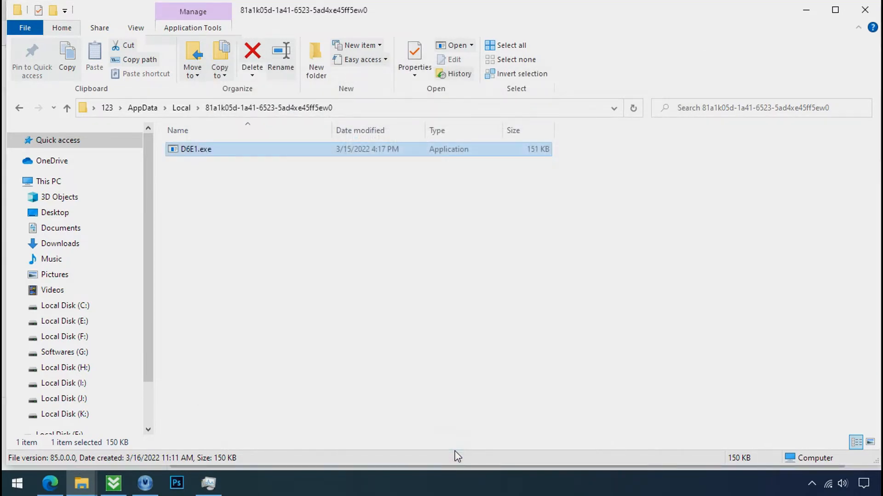
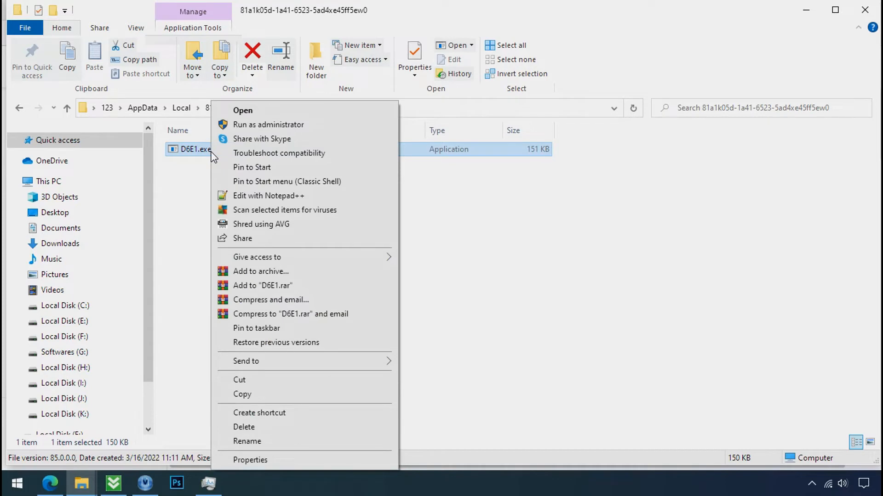
Delete D6E1.exe from the folder and close the folder window.
left_click(268, 431)
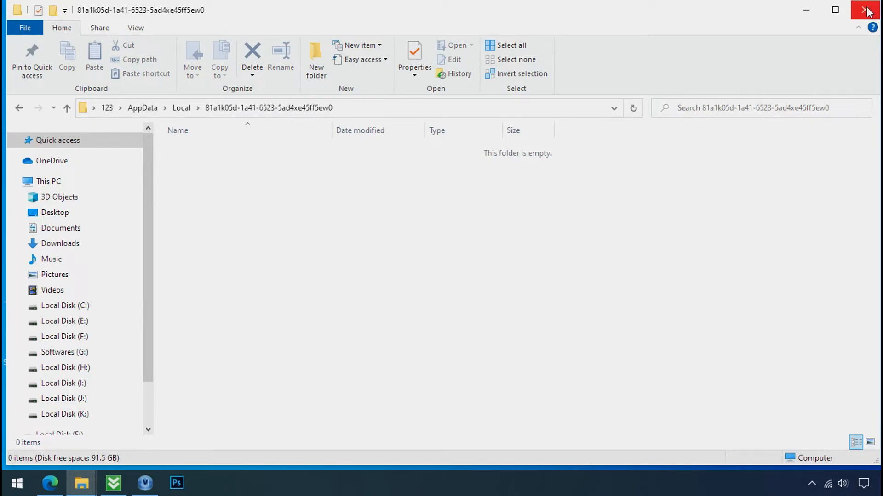
left_click(866, 11)
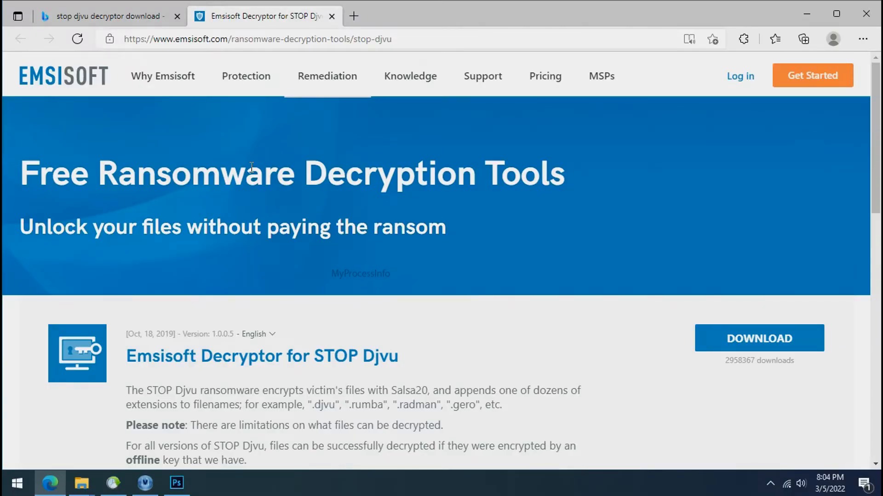
Download the Emsisoft Decryptor for STOP Djvu from its Emsisoft page and close the browser.
scroll(579, 340, "down", 1)
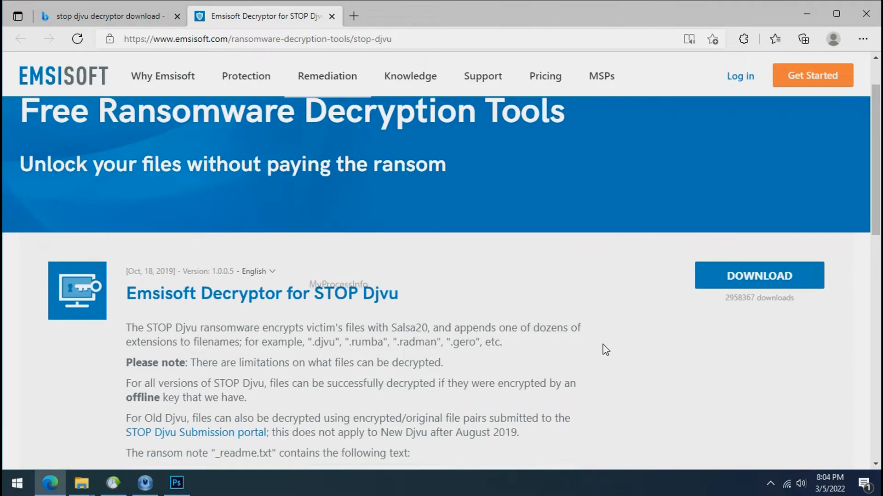
left_click(754, 281)
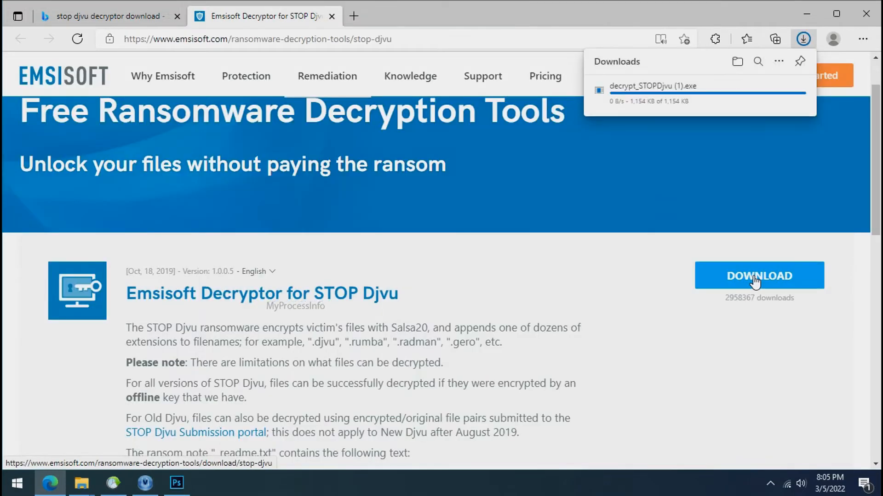
left_click(864, 14)
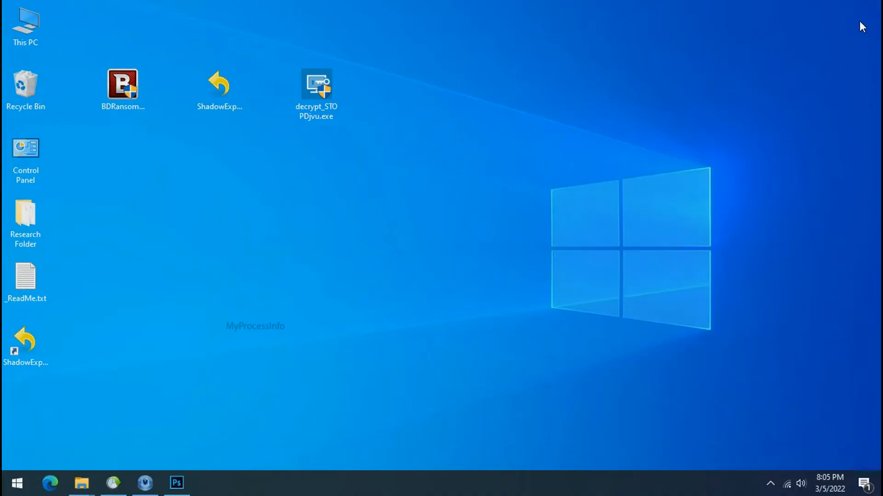